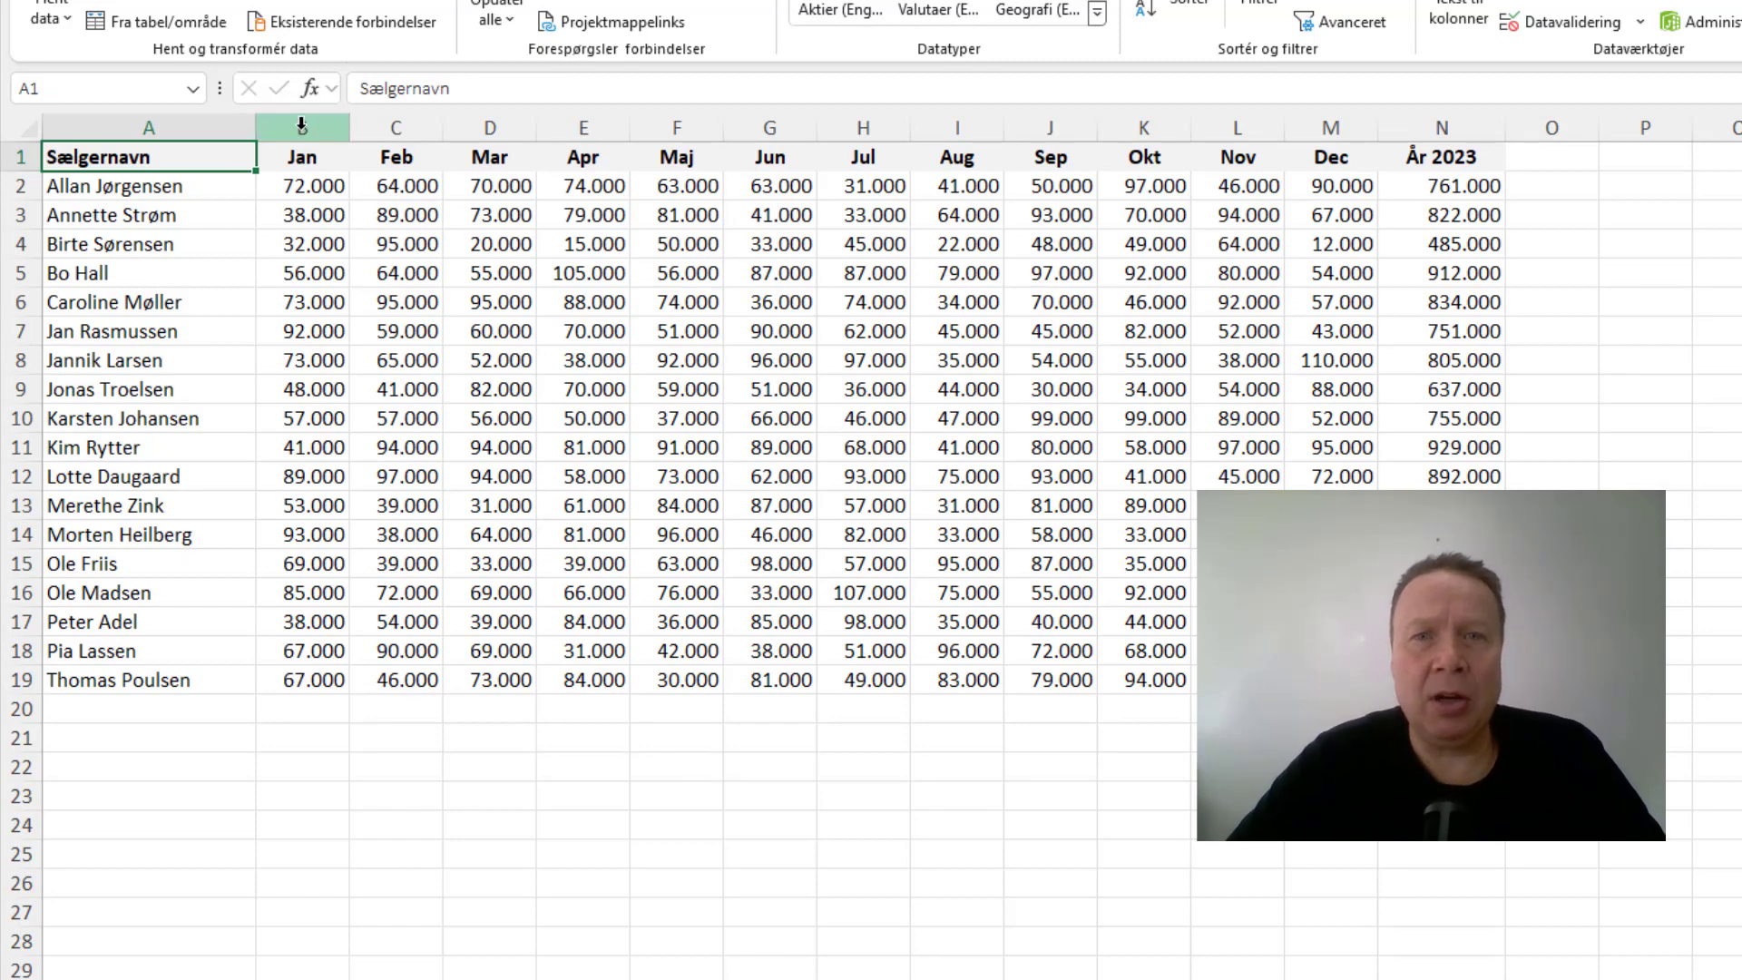
# - Group the Jan–Dec columns B:M and collapse the group, leaving names and År 2023 totals
pyautogui.moveTo(302, 125); pyautogui.dragTo(1320, 127)
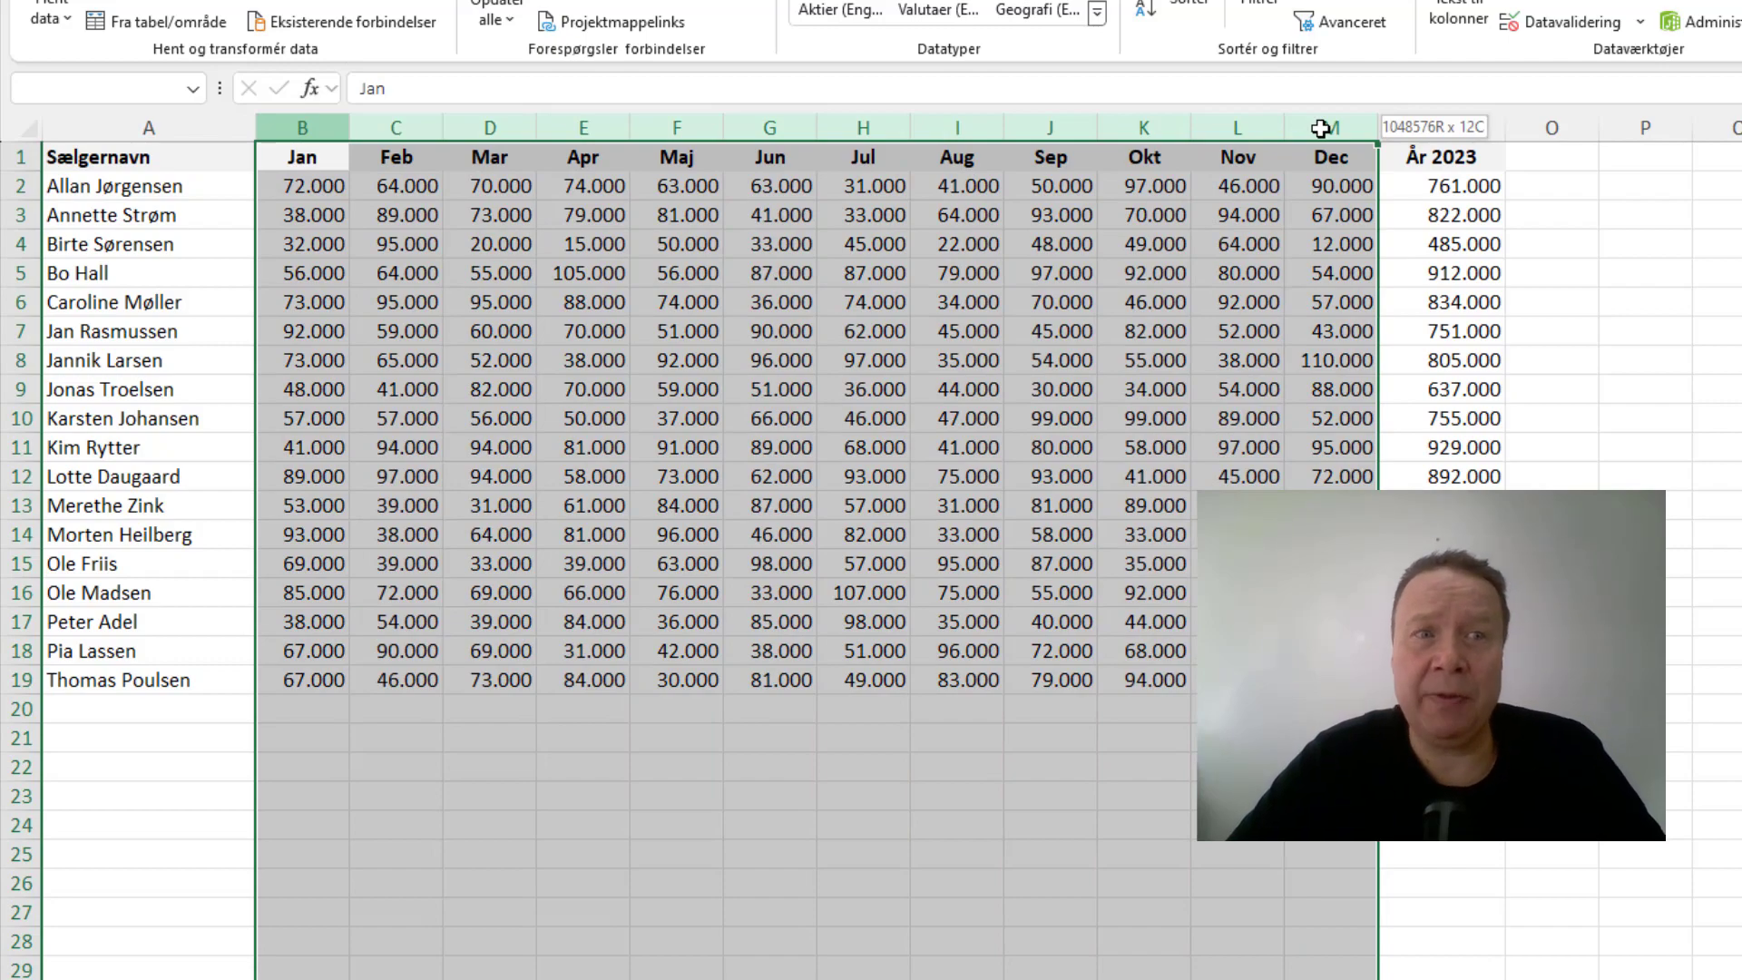
pyautogui.moveTo(1321, 128); pyautogui.dragTo(1315, 124)
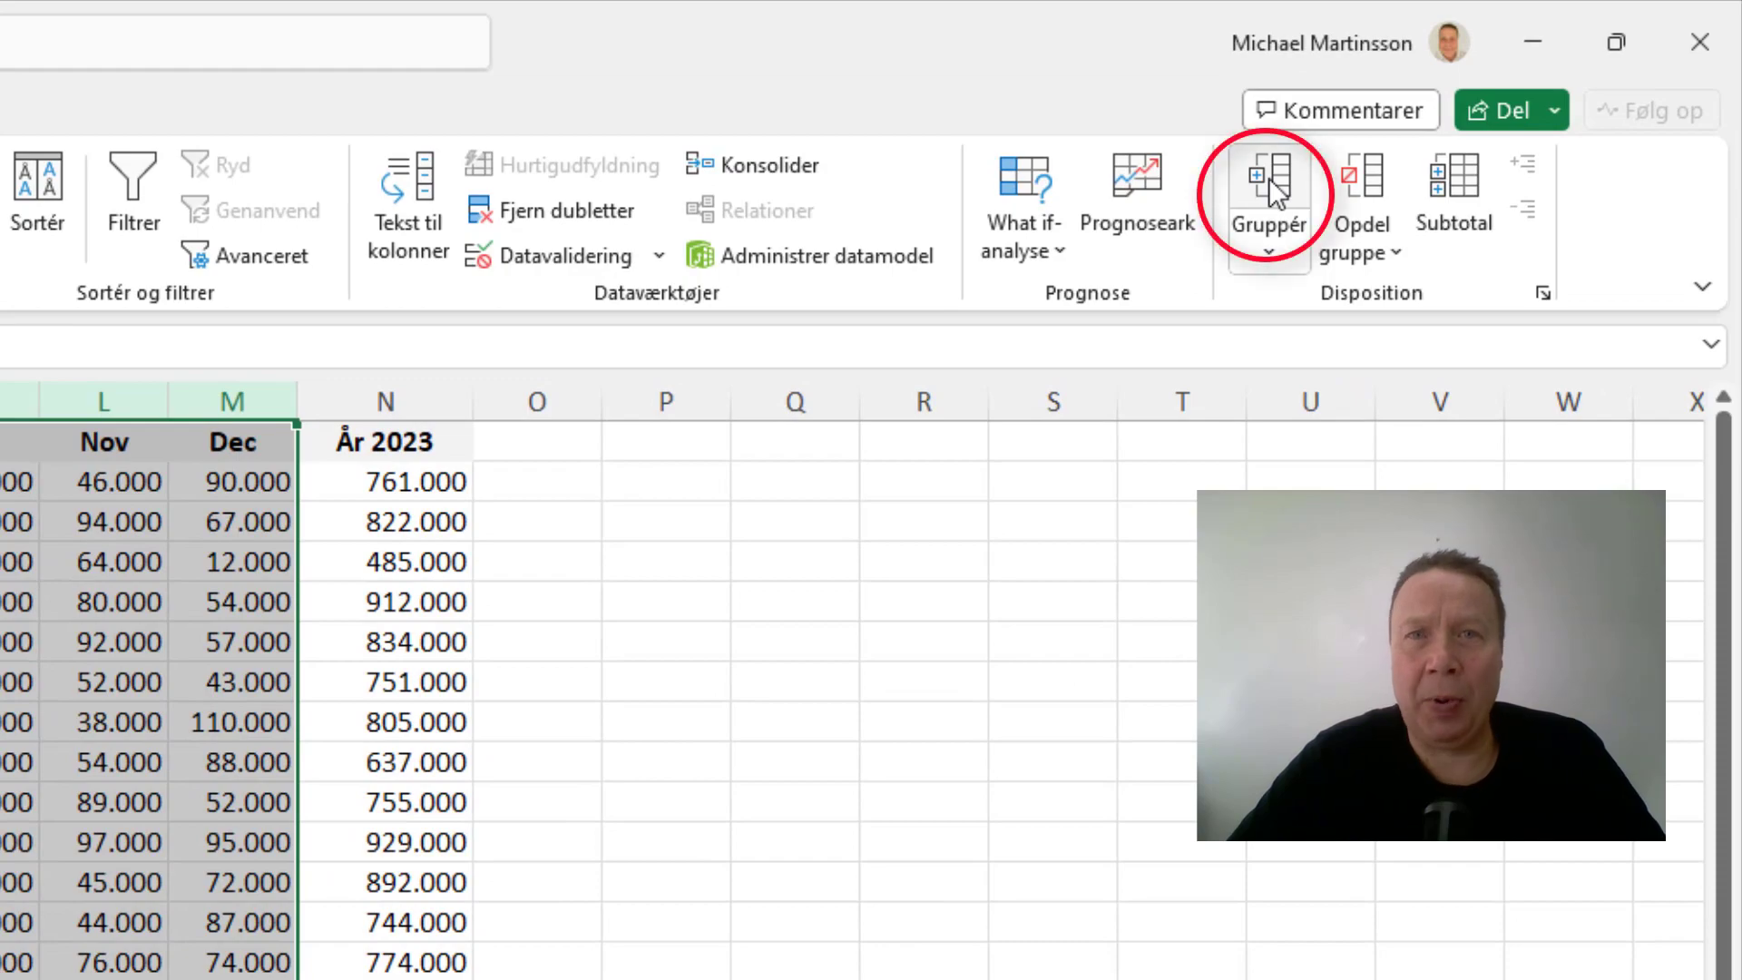
pyautogui.click(1271, 190)
pyautogui.click(97, 658)
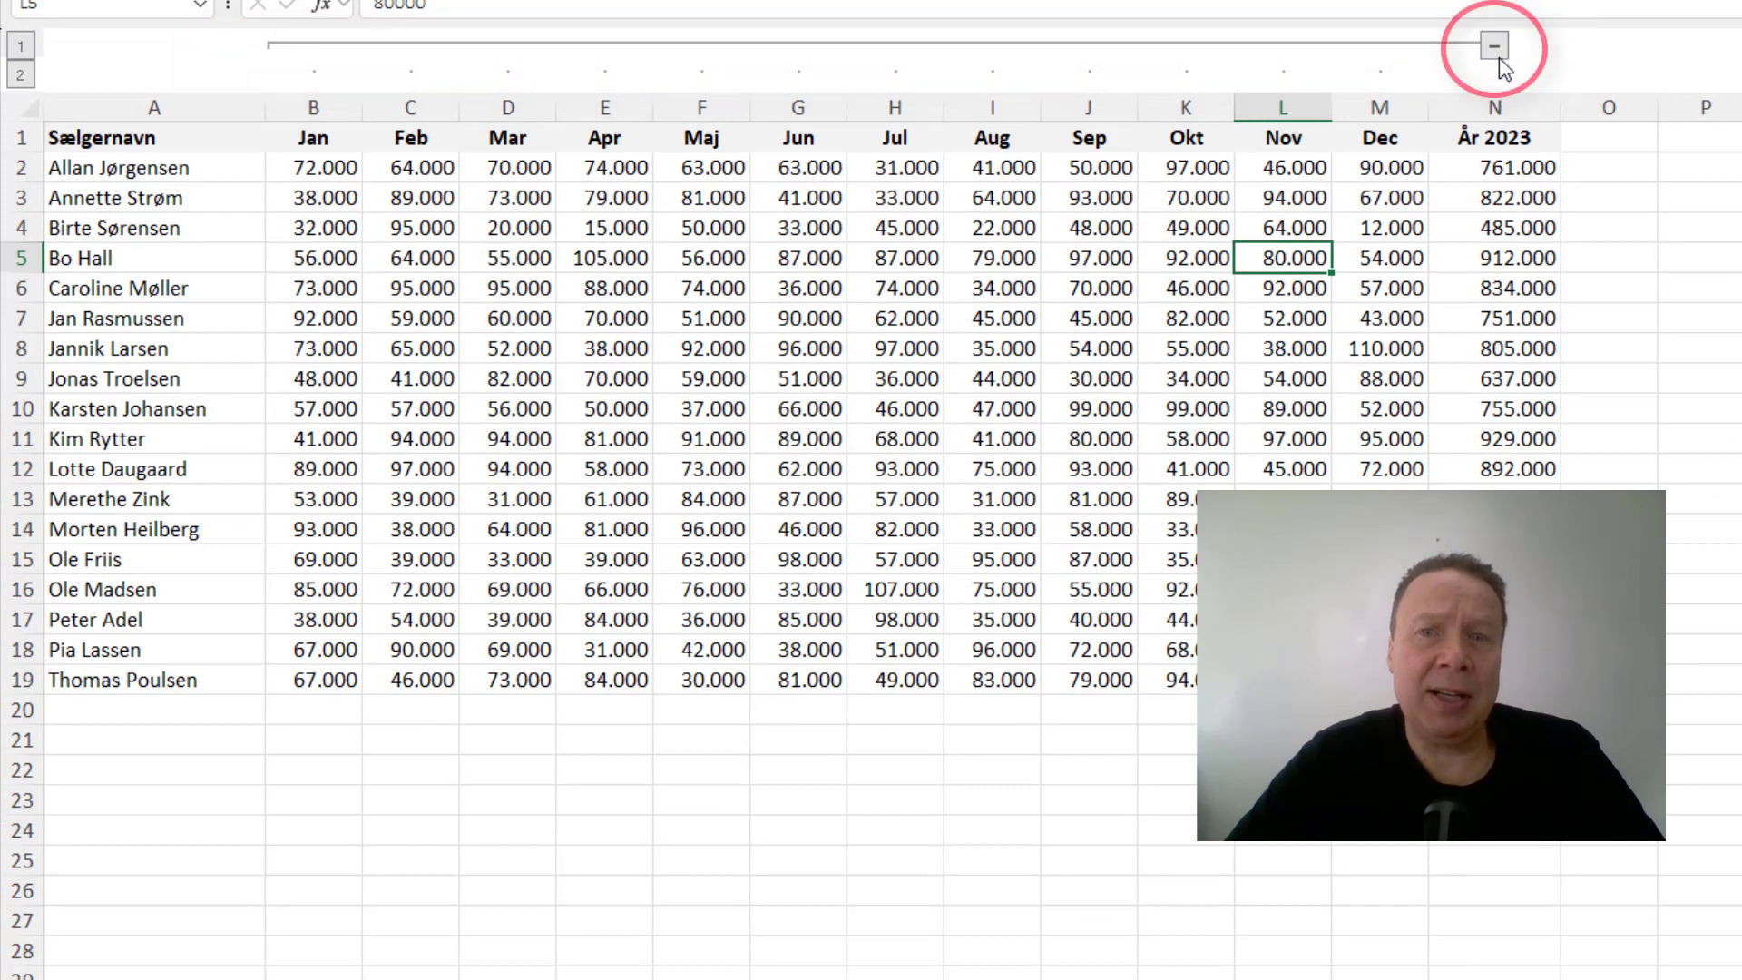
pyautogui.click(1495, 47)
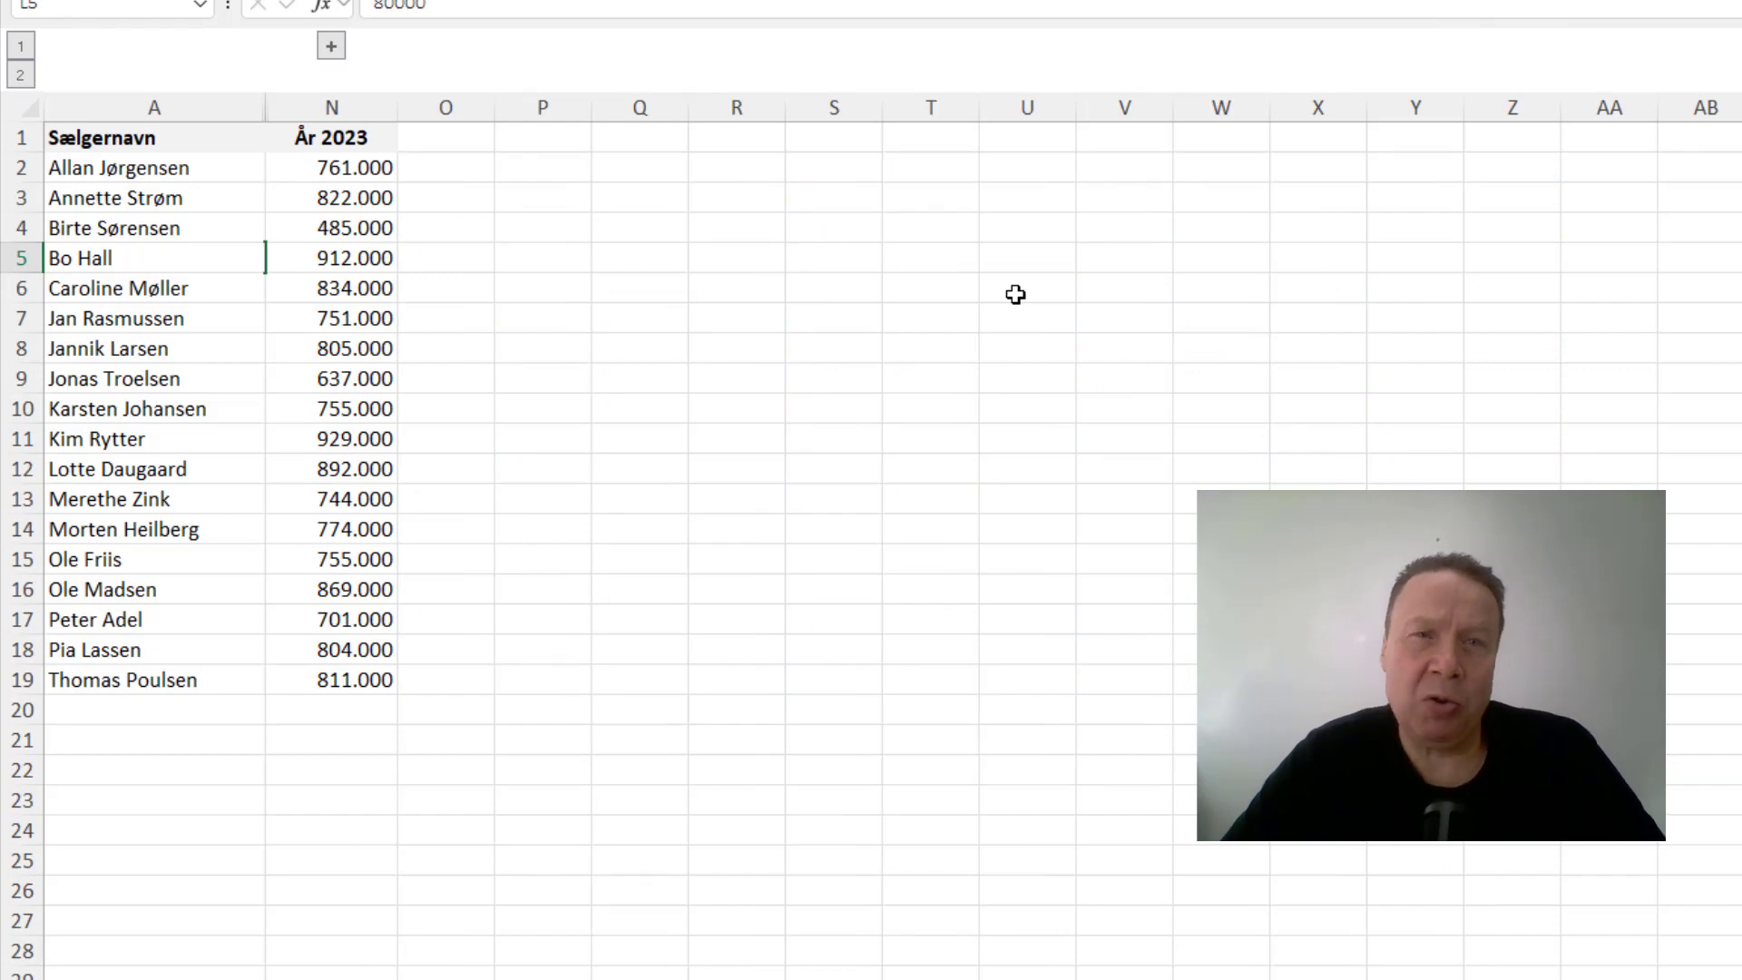
# - Expand the collapsed Jan–Dec column group B–M again
pyautogui.click(334, 47)
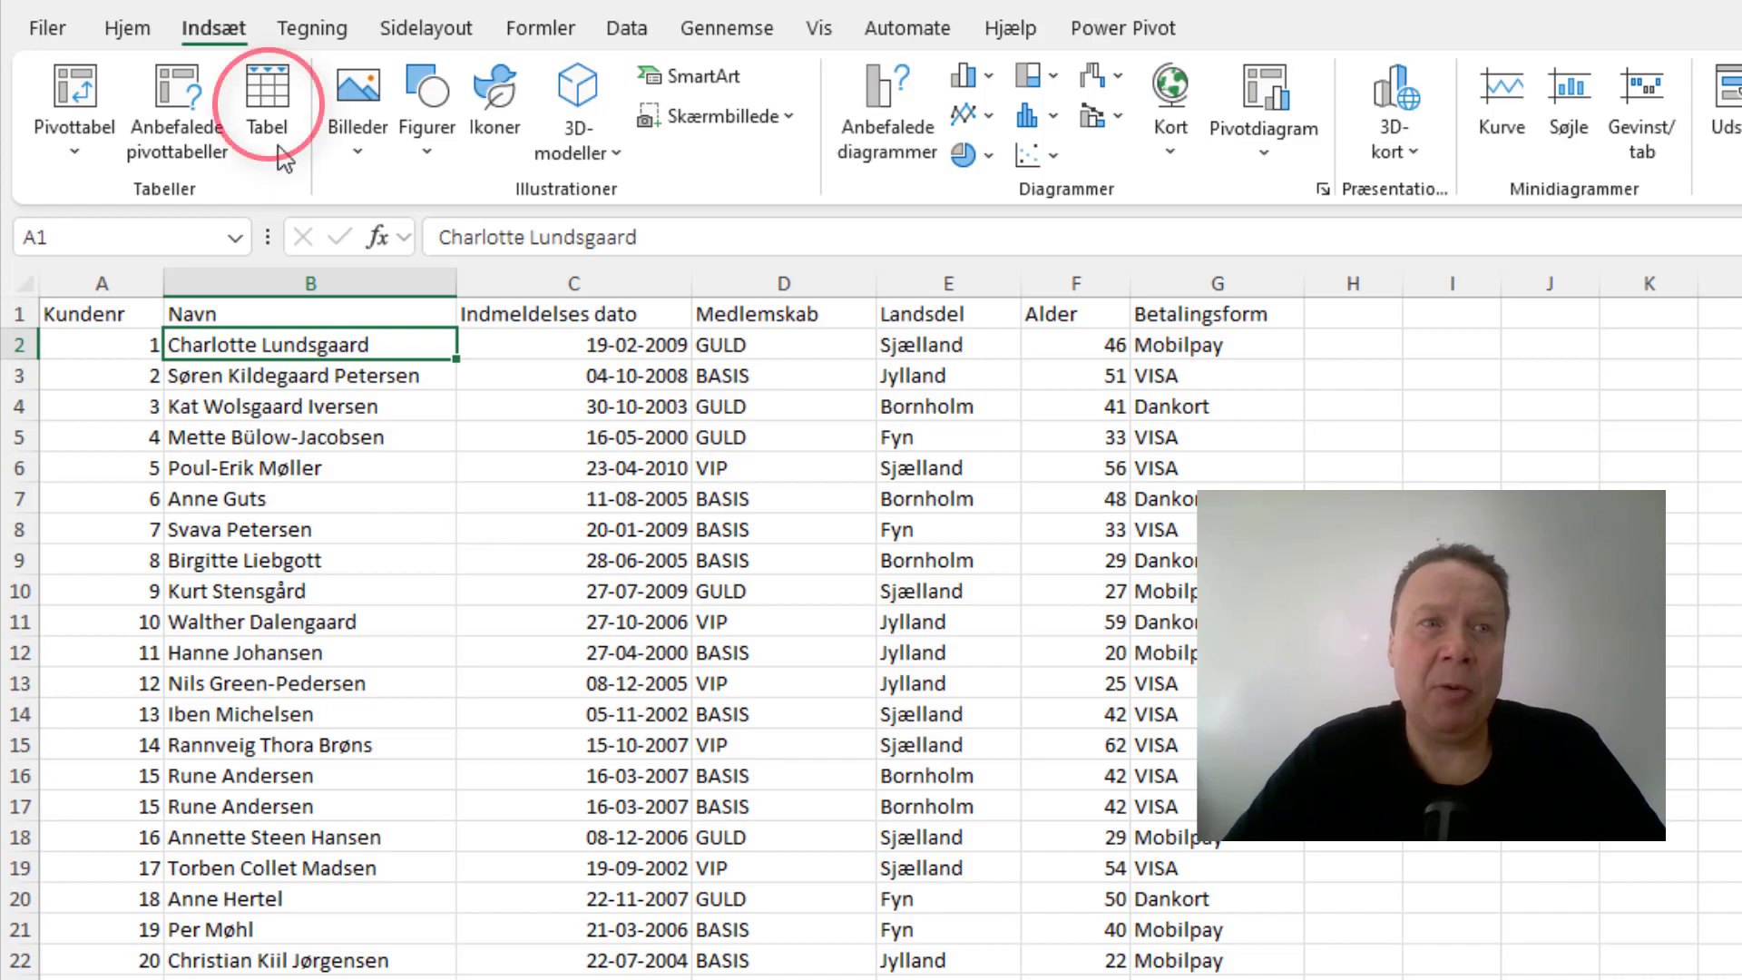
# - Convert the member list range $A$1:$G$672 into a table with headers
pyautogui.click(266, 116)
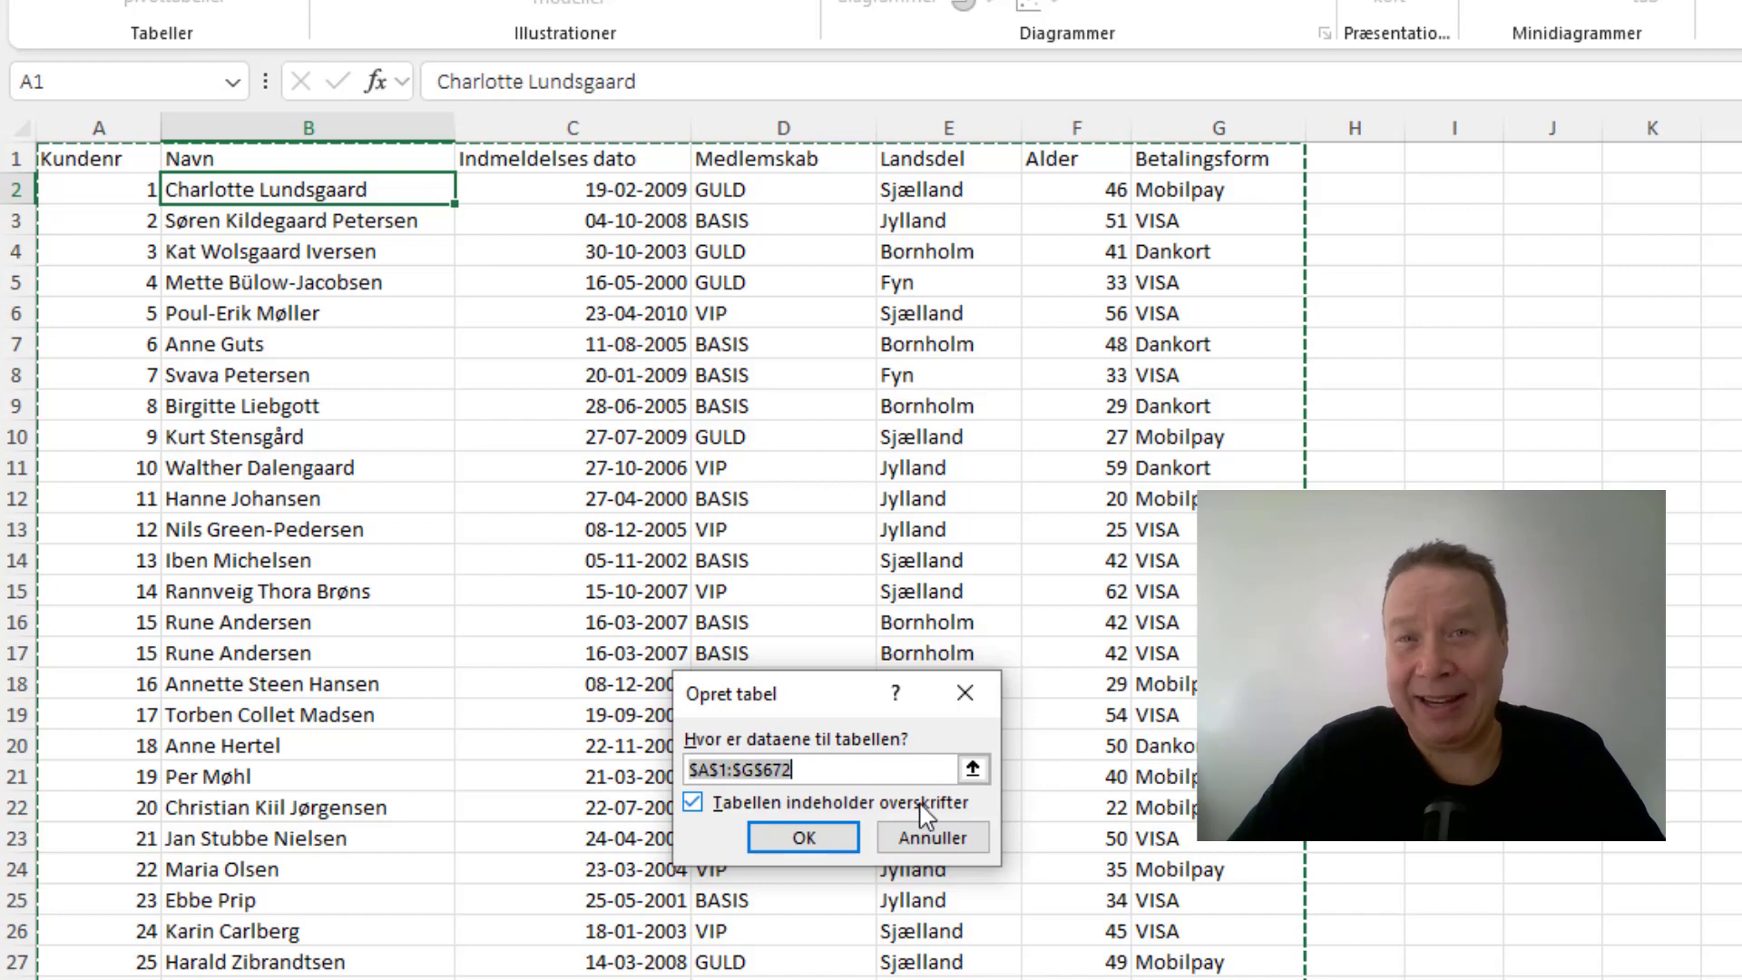
pyautogui.click(802, 853)
pyautogui.click(767, 609)
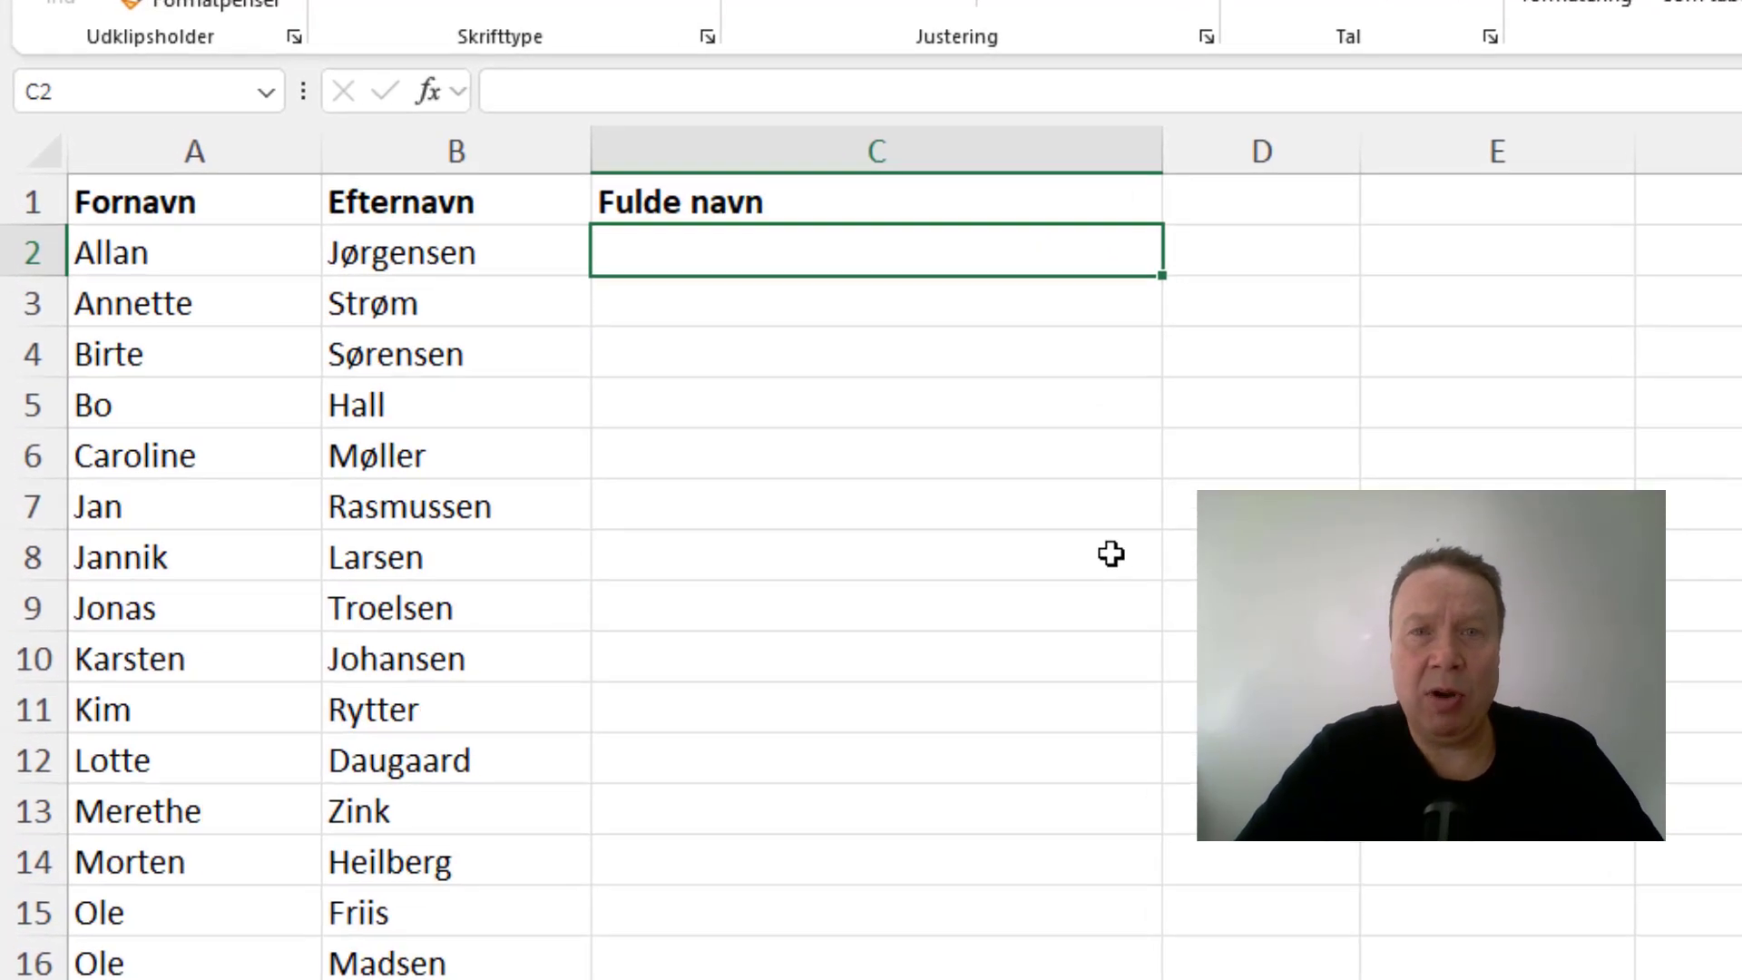
# - Enter =A2&" "&B2 in C2 to join the first and last name with a space
pyautogui.write('=')
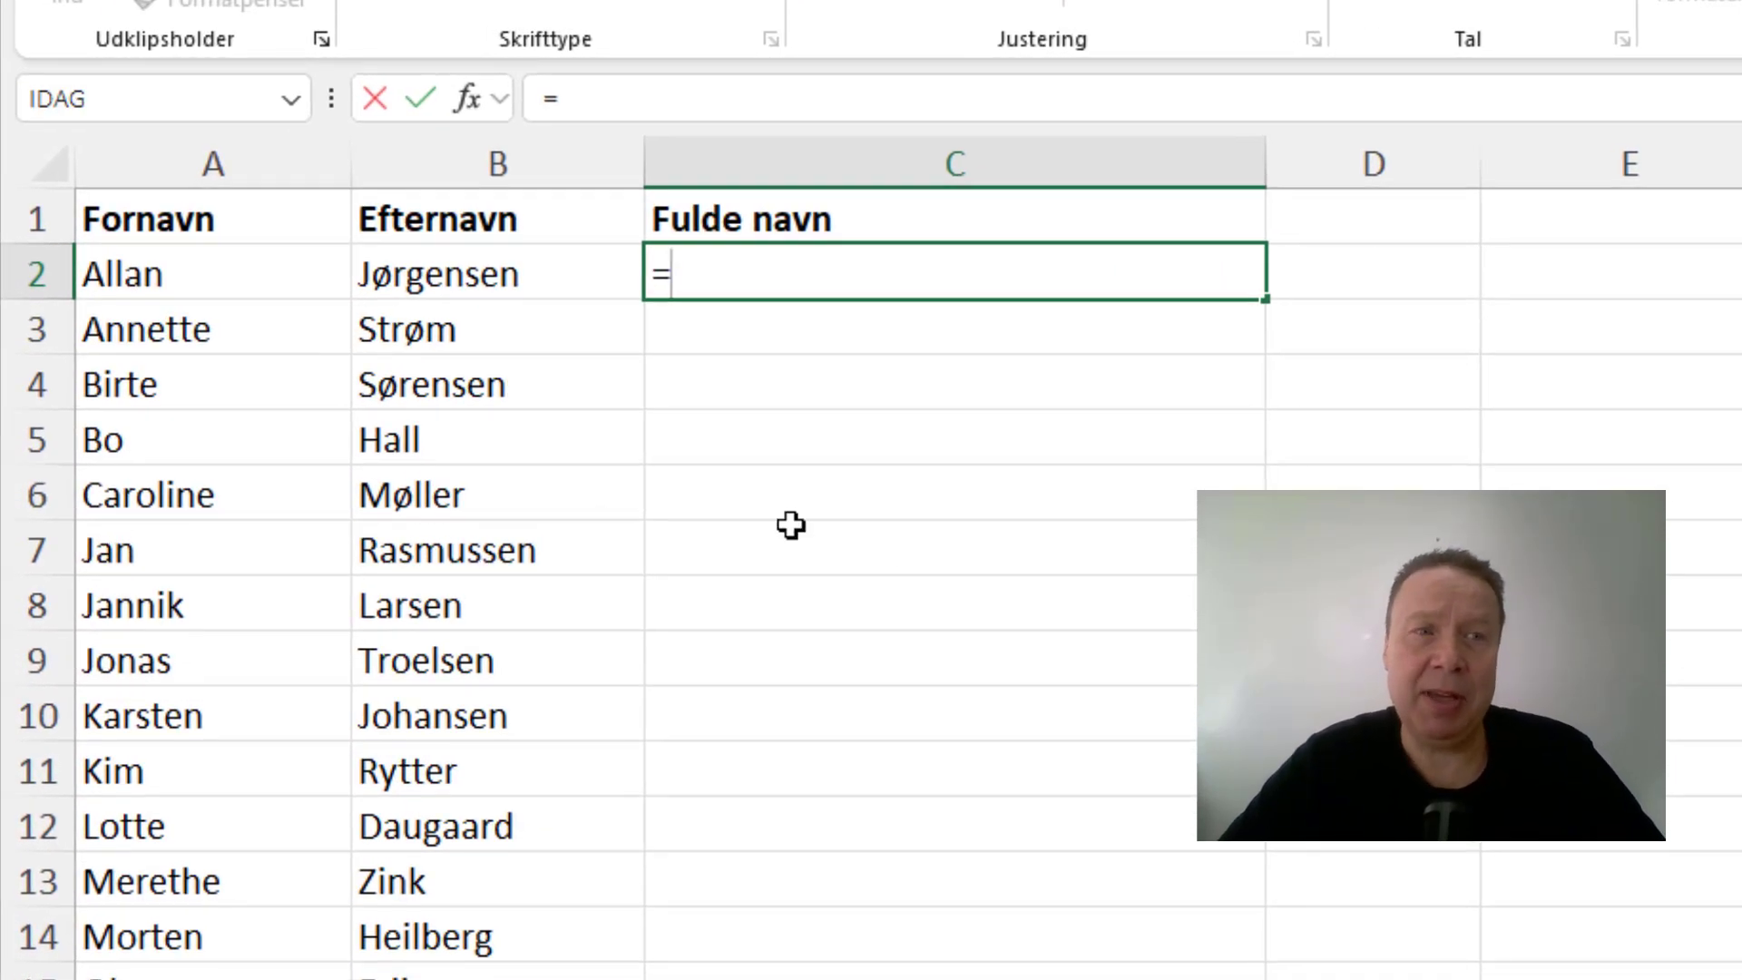
pyautogui.click(208, 283)
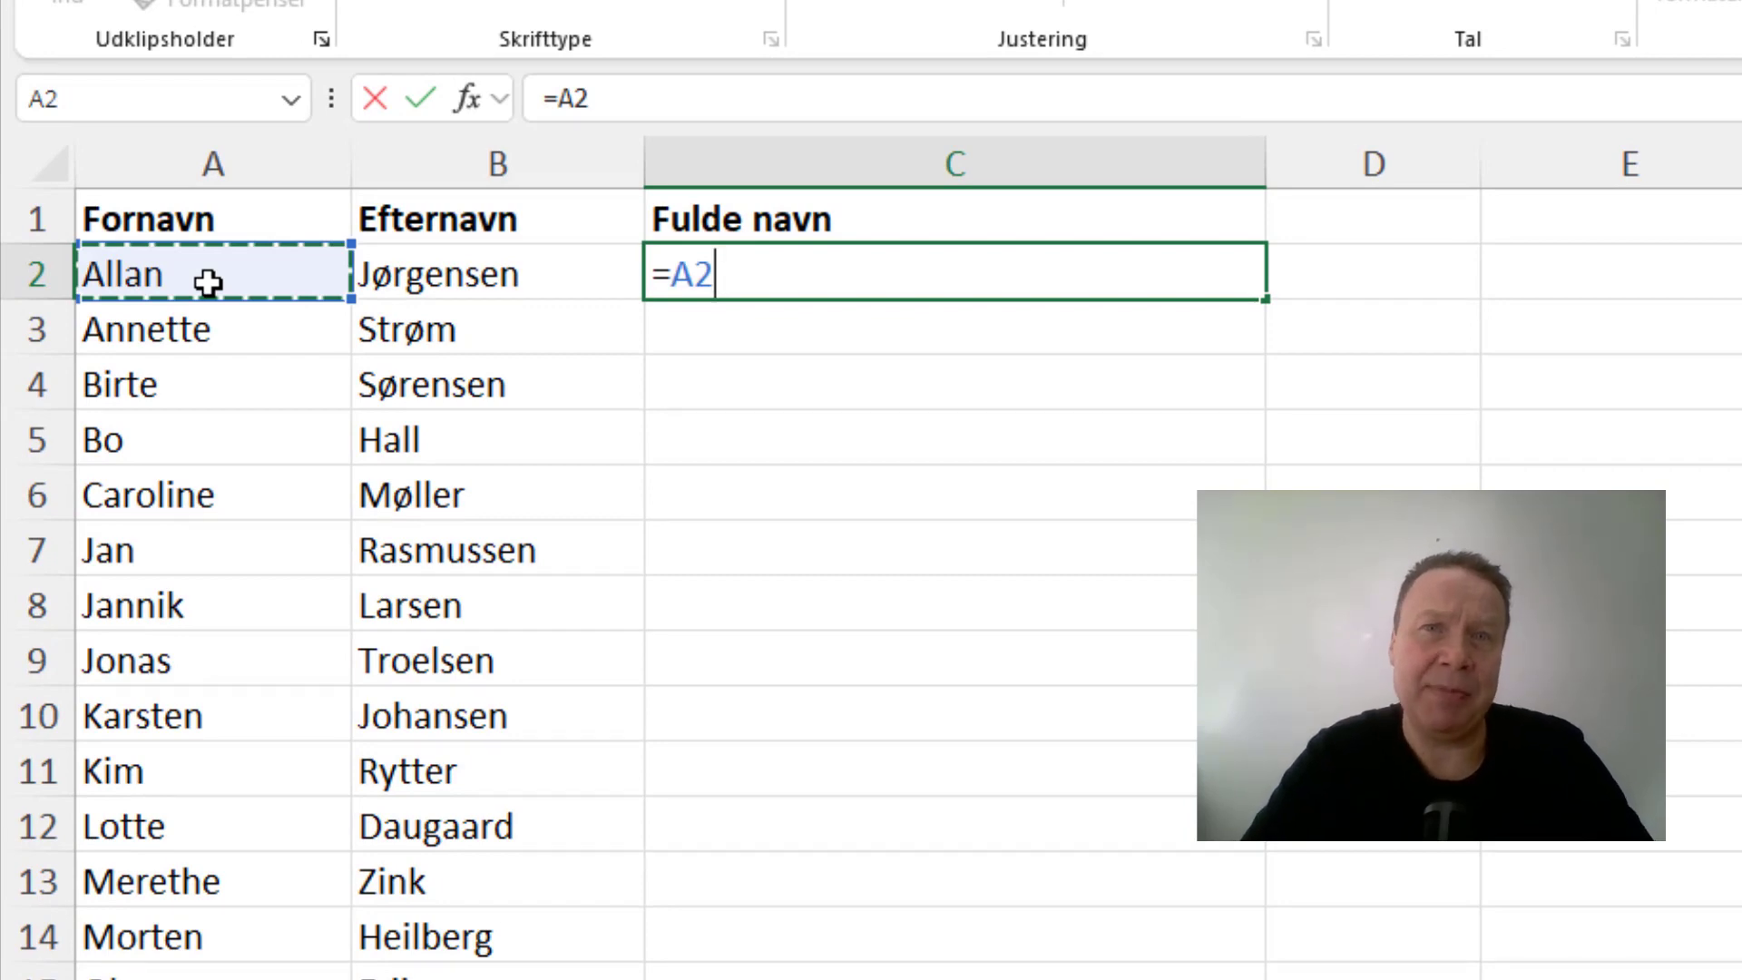
pyautogui.write('&')
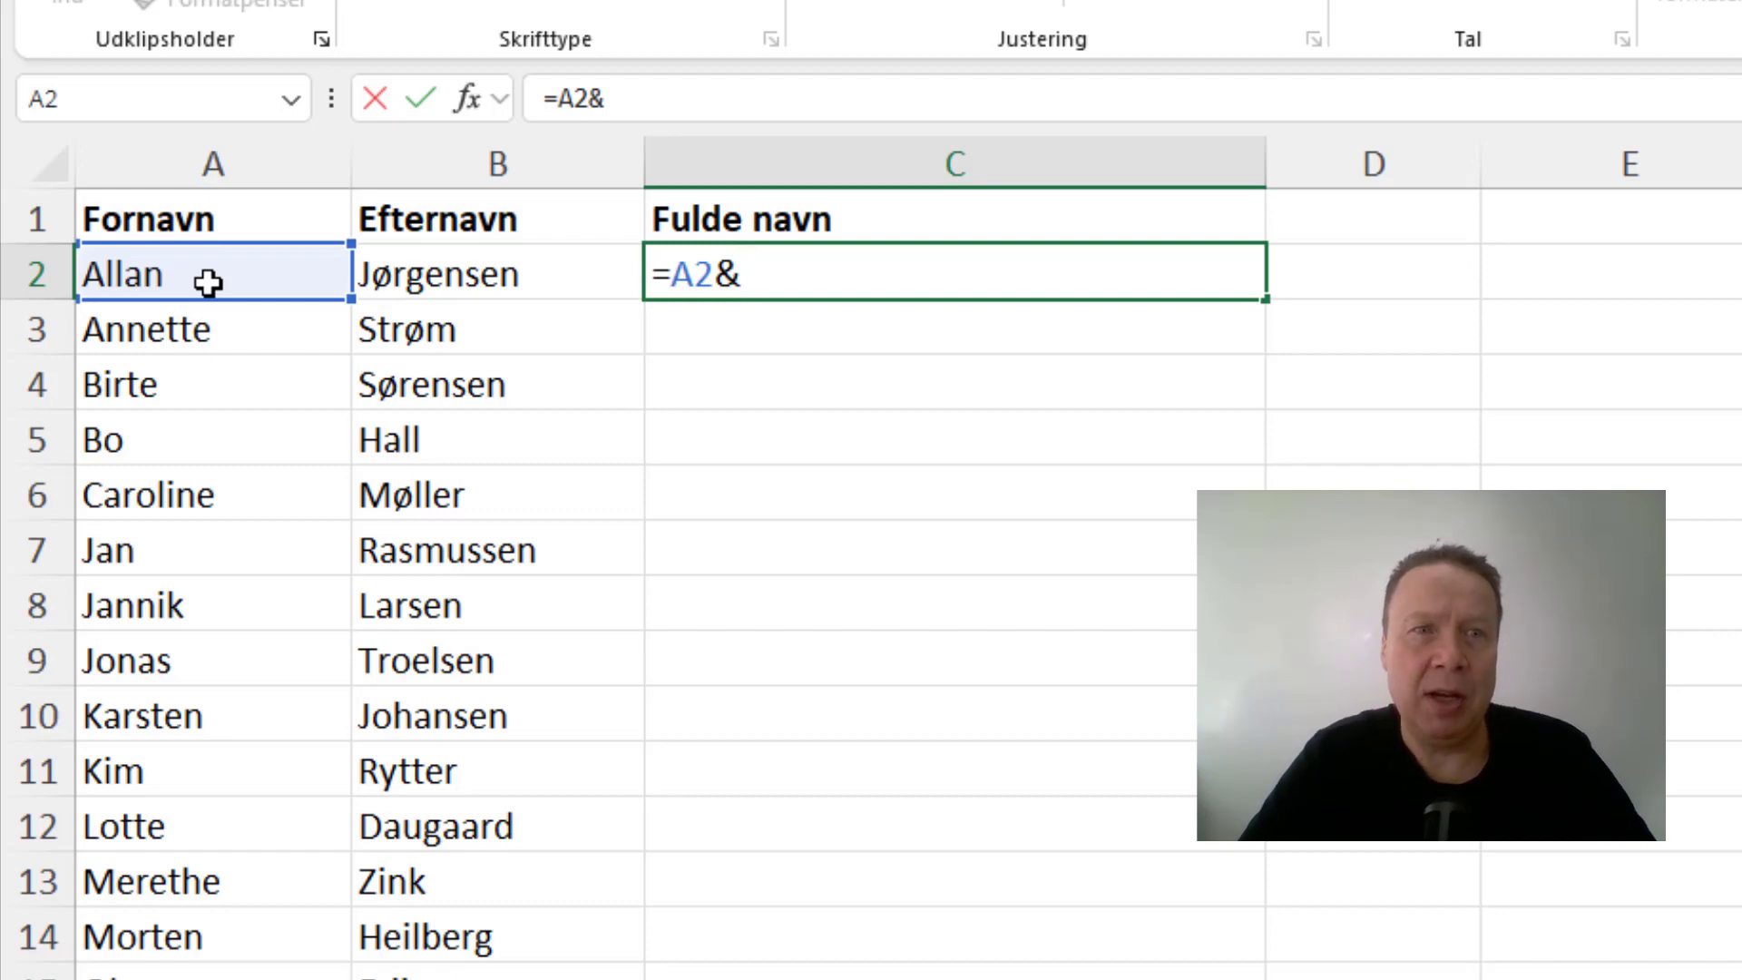
pyautogui.write('"')
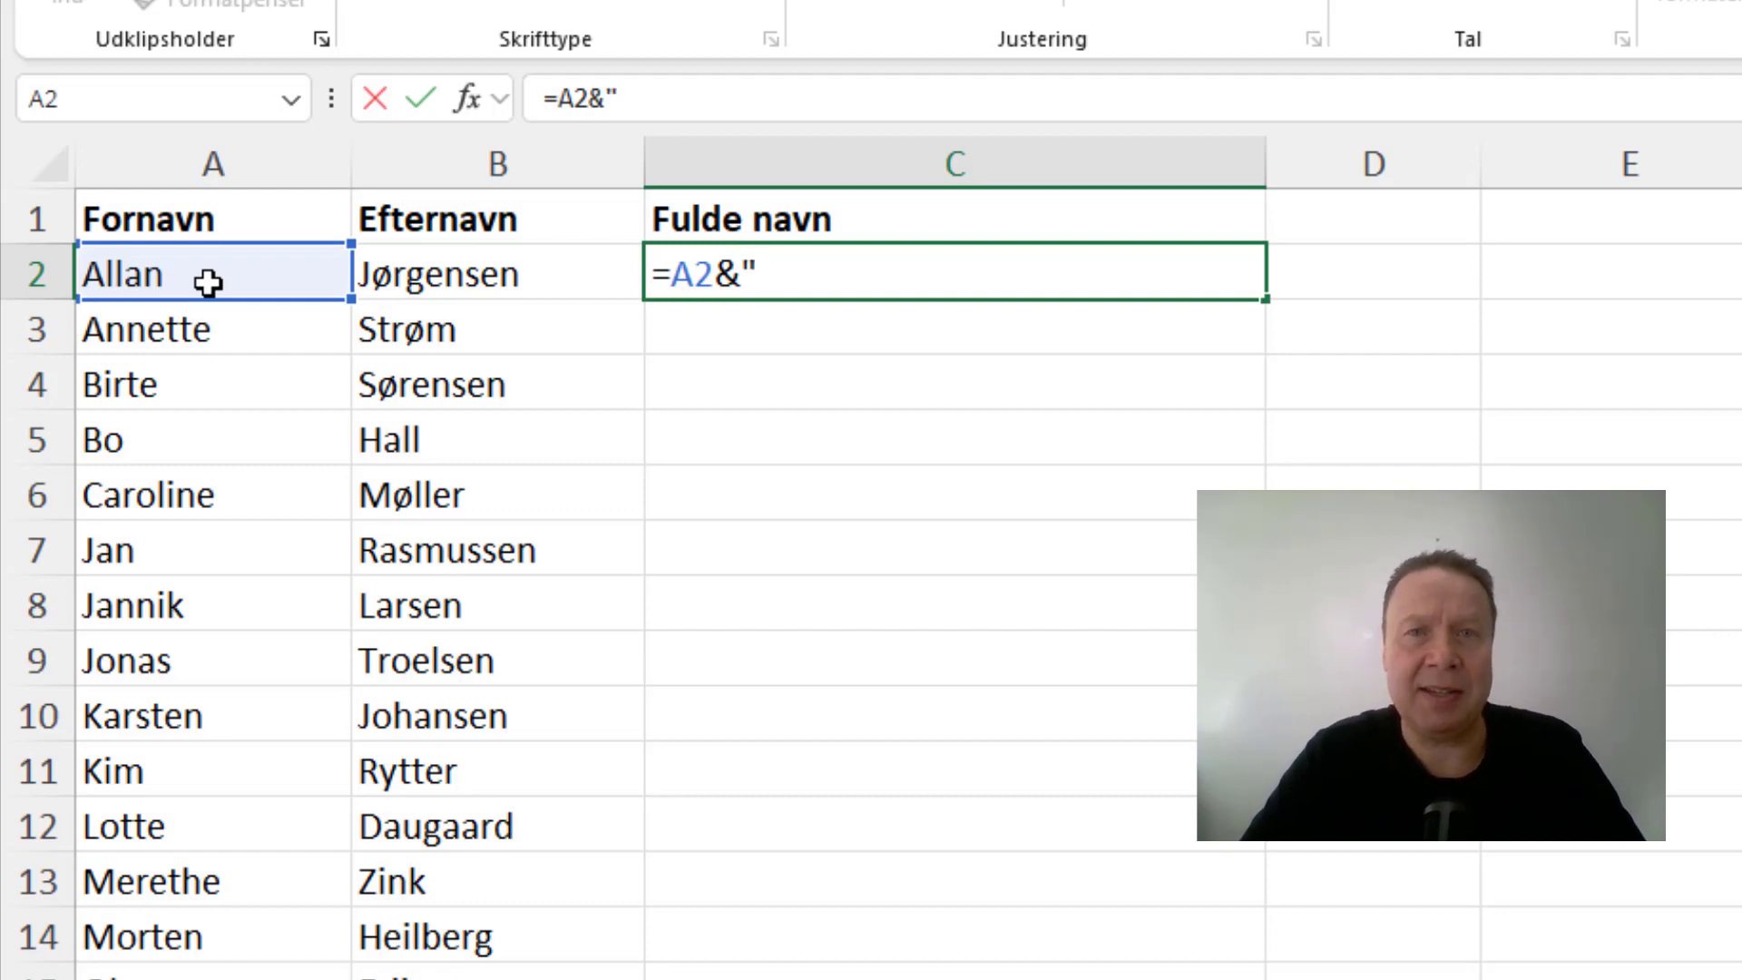
pyautogui.write(' "')
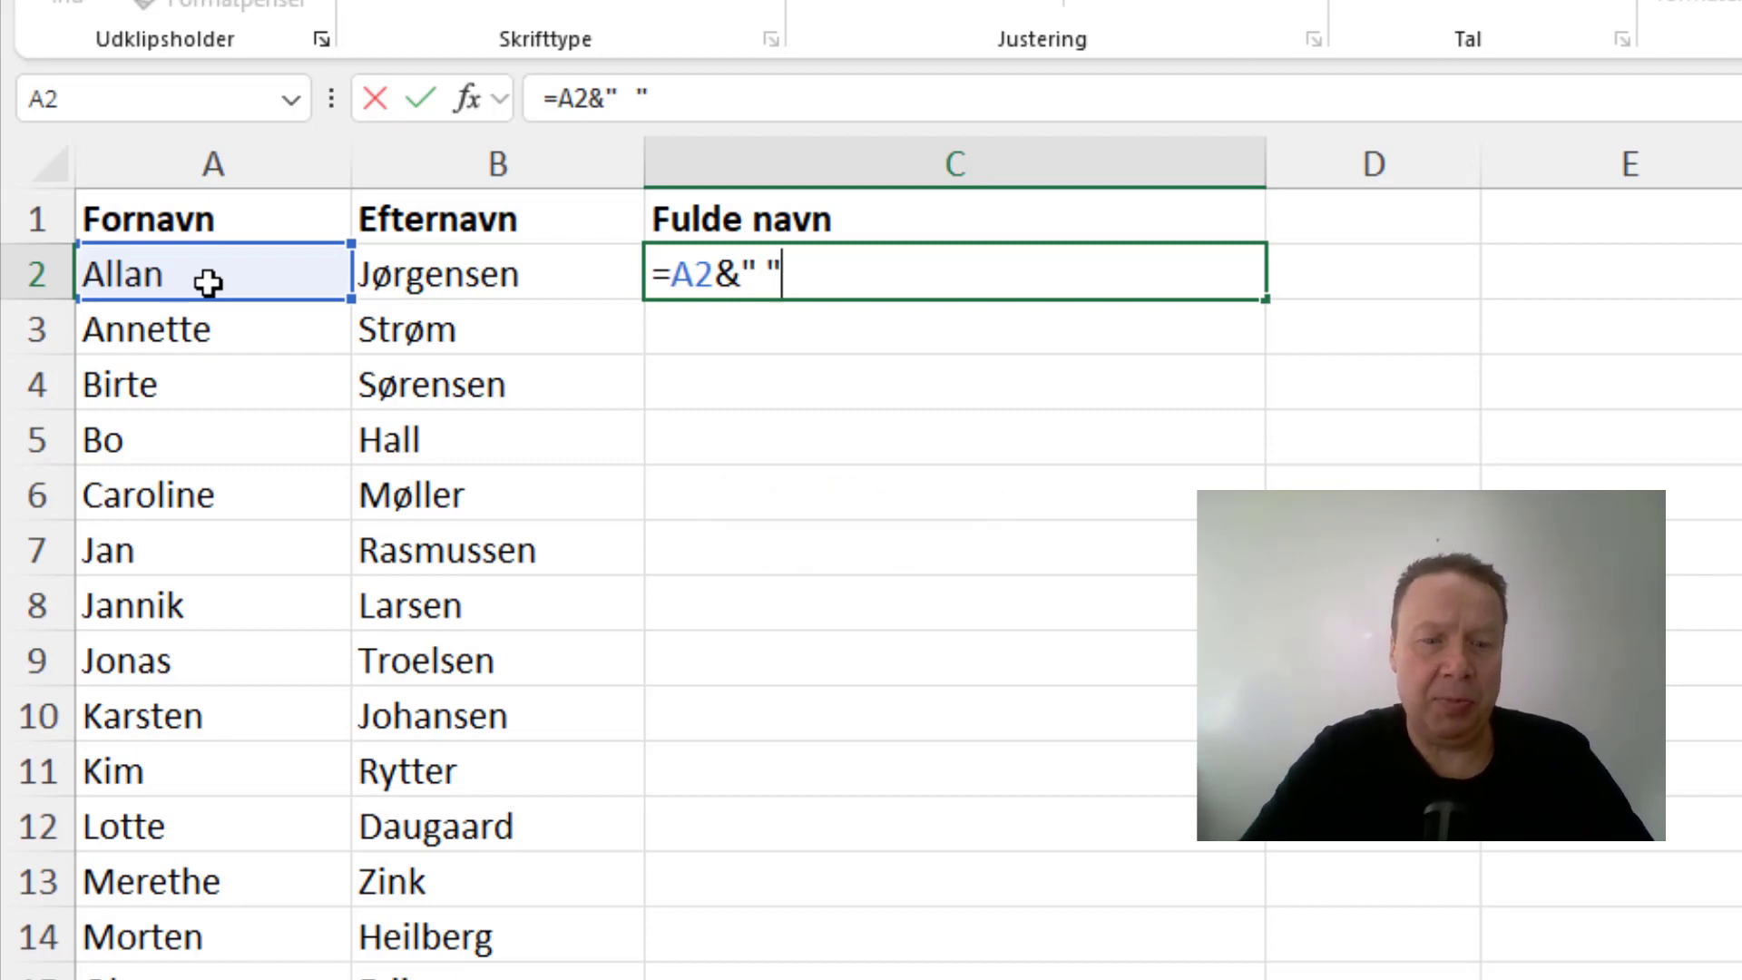
pyautogui.write('&')
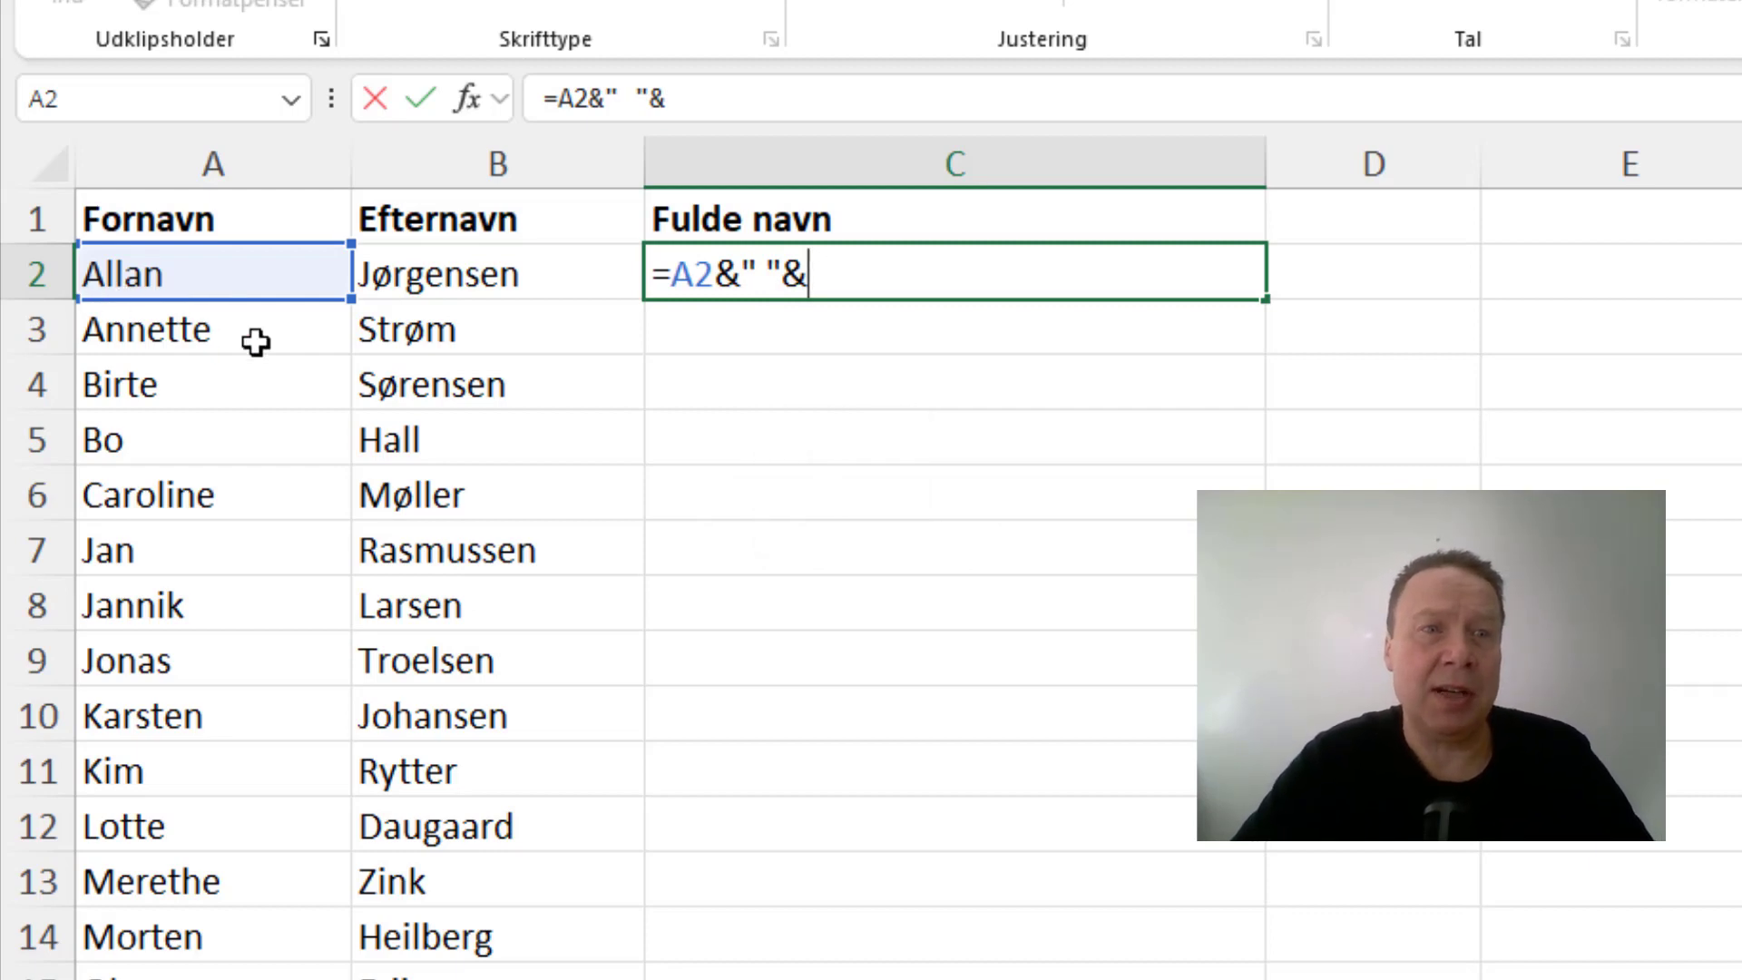
pyautogui.click(394, 276)
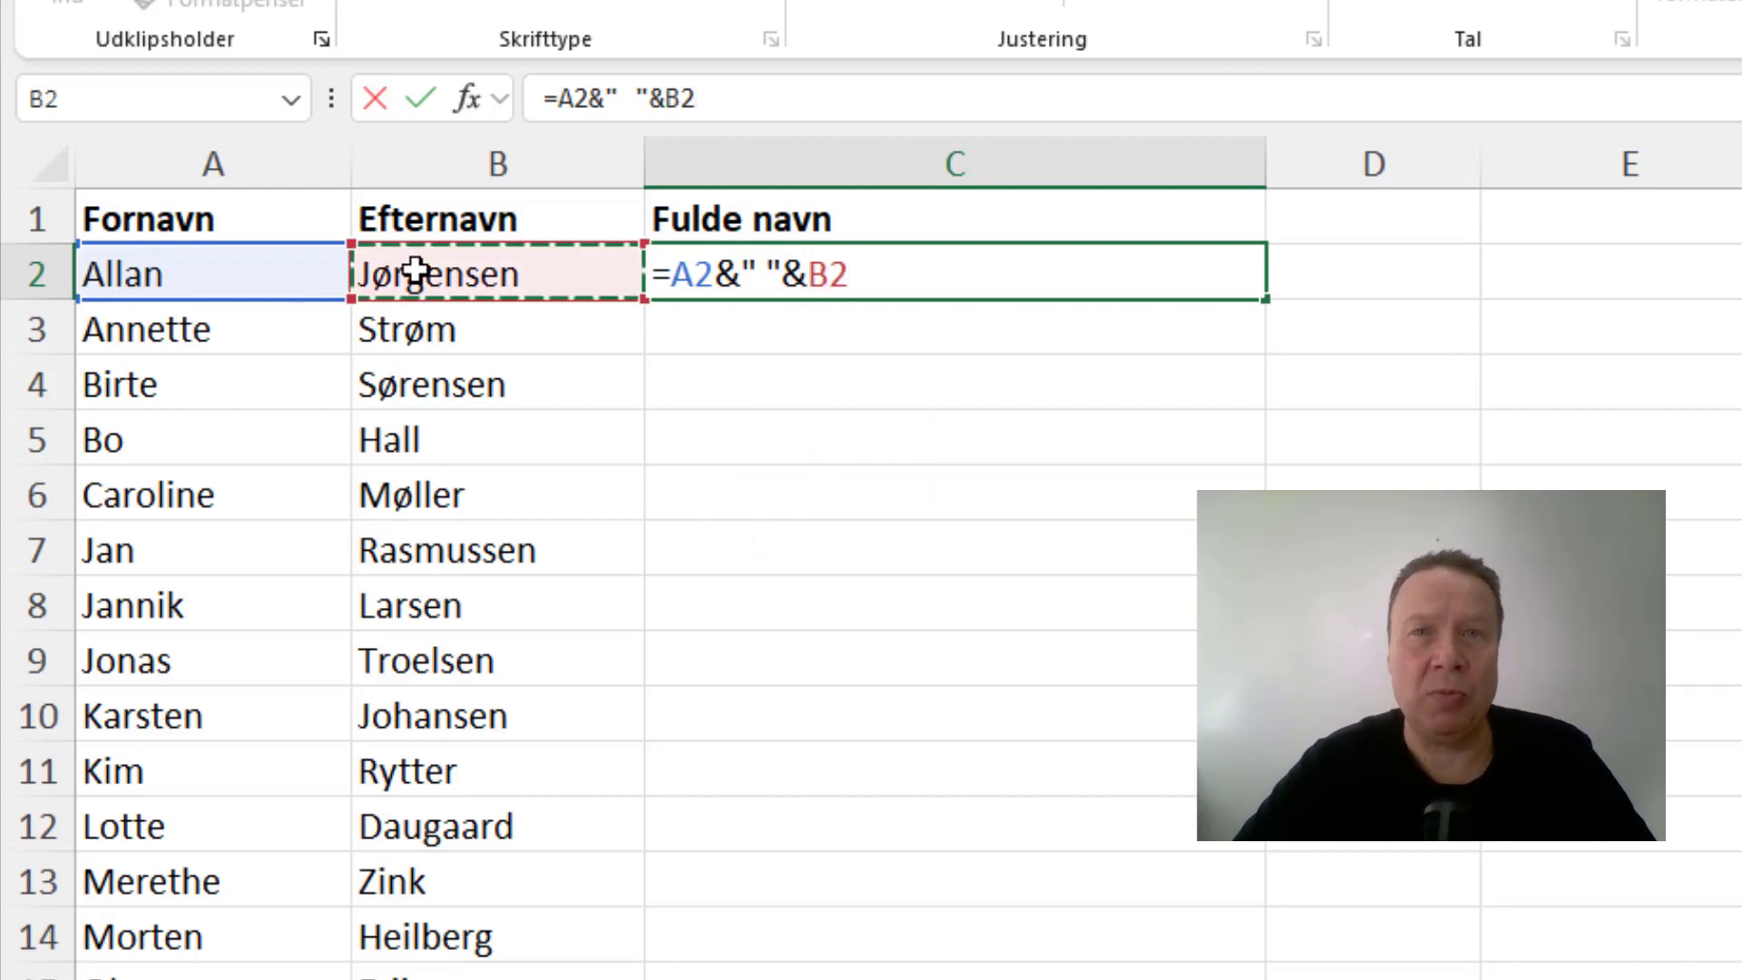
pyautogui.press('Return')
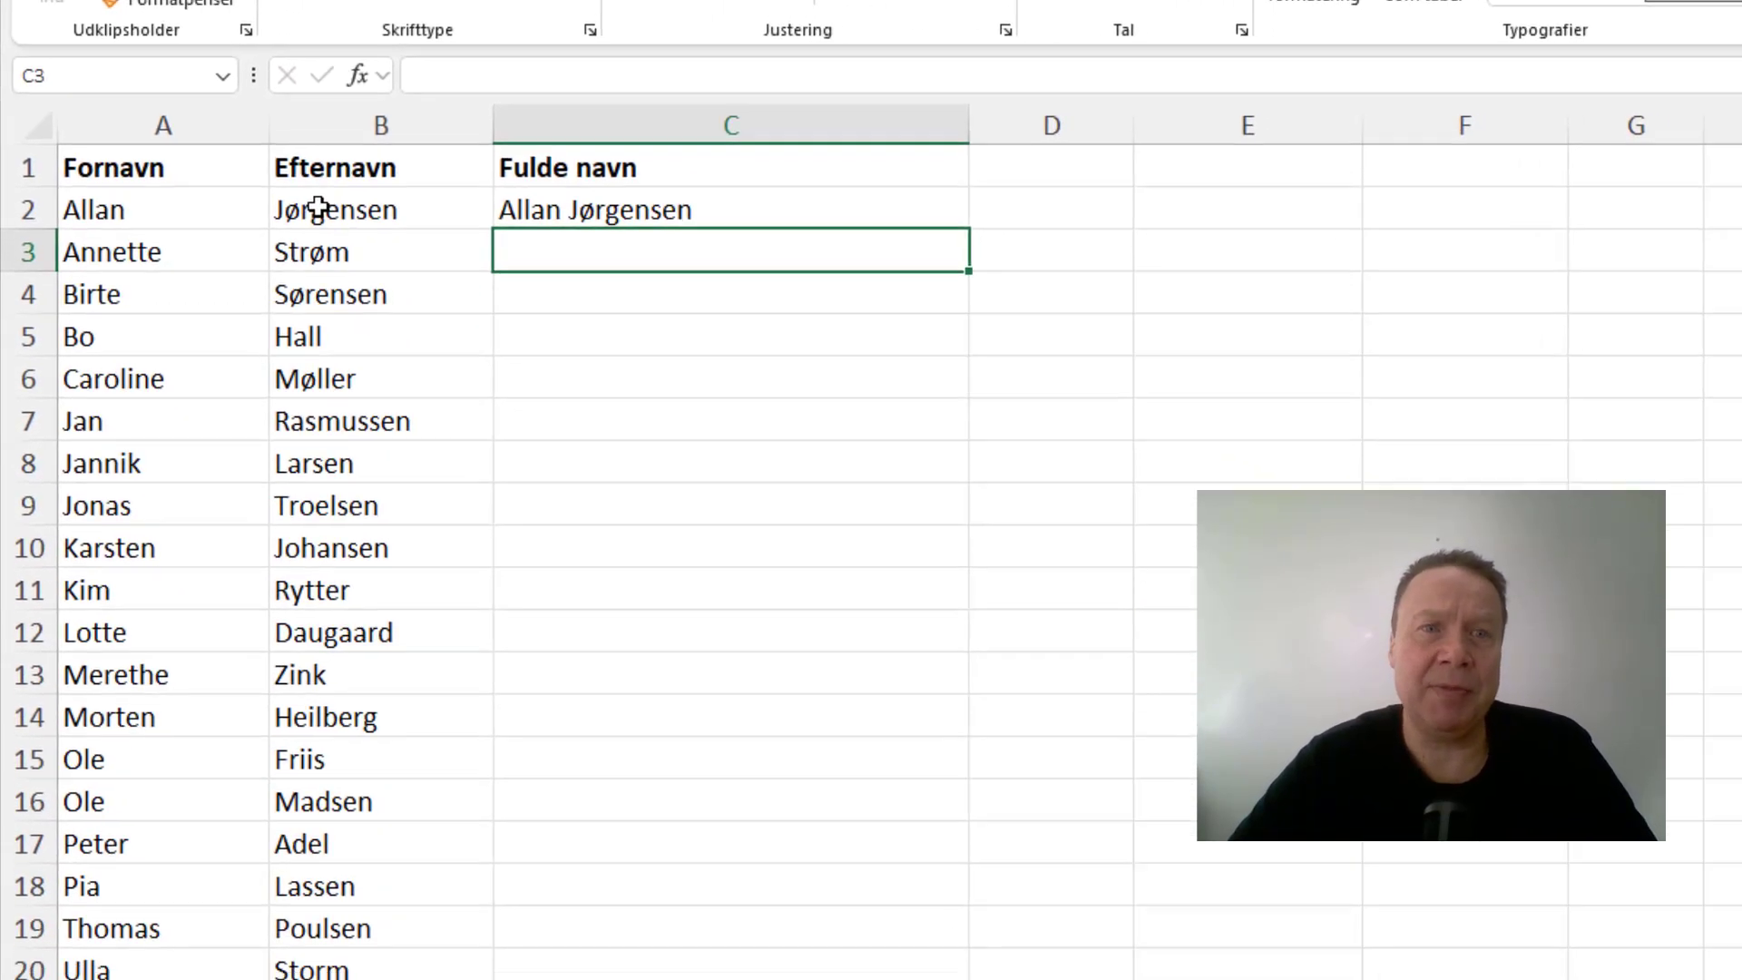
# - Copy the C2 full-name formula down to C20 with the fill handle
pyautogui.click(849, 195)
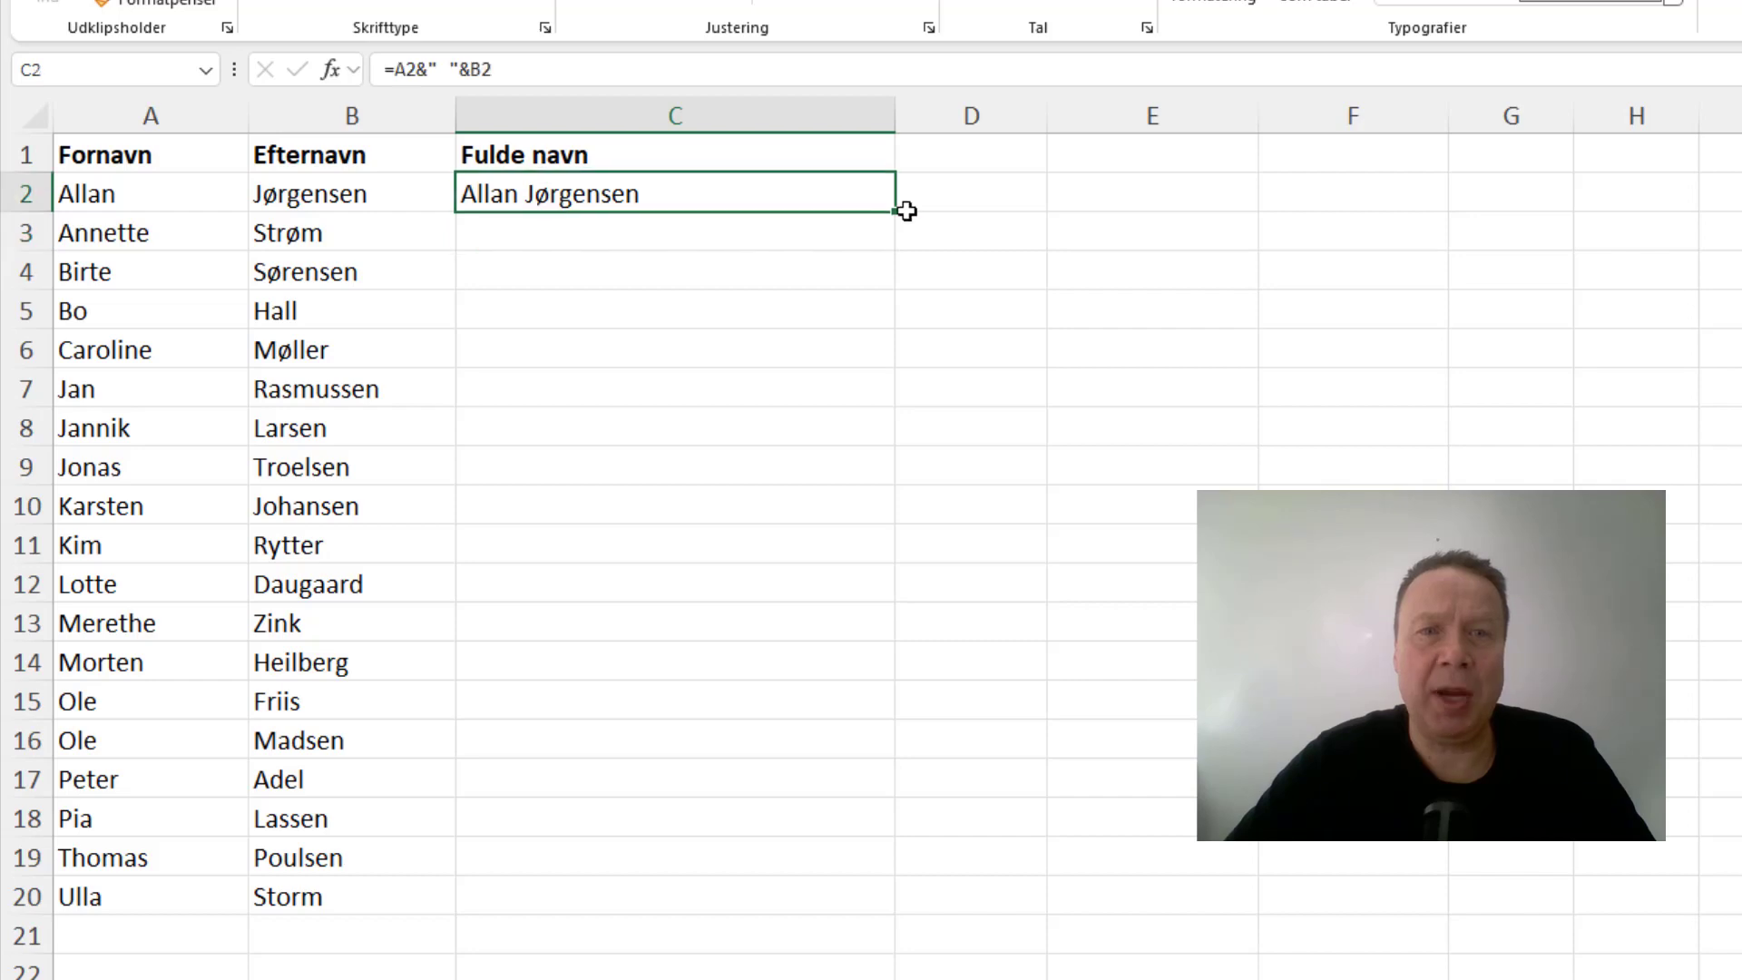
pyautogui.doubleClick(898, 213)
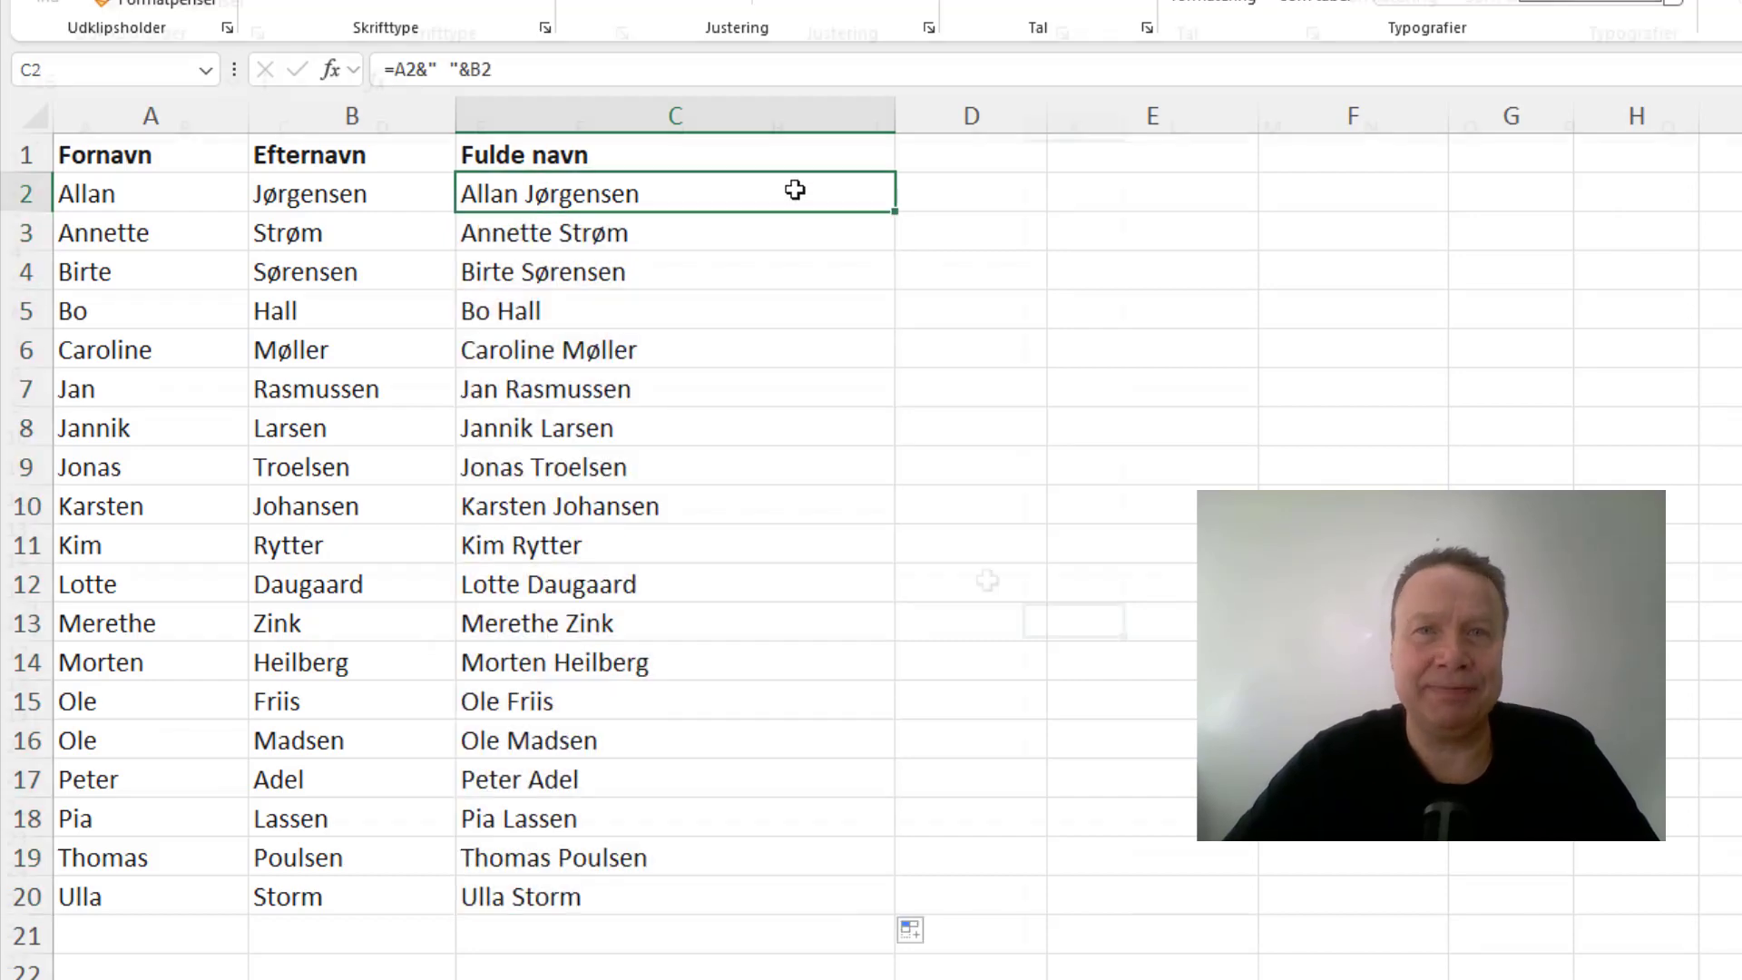